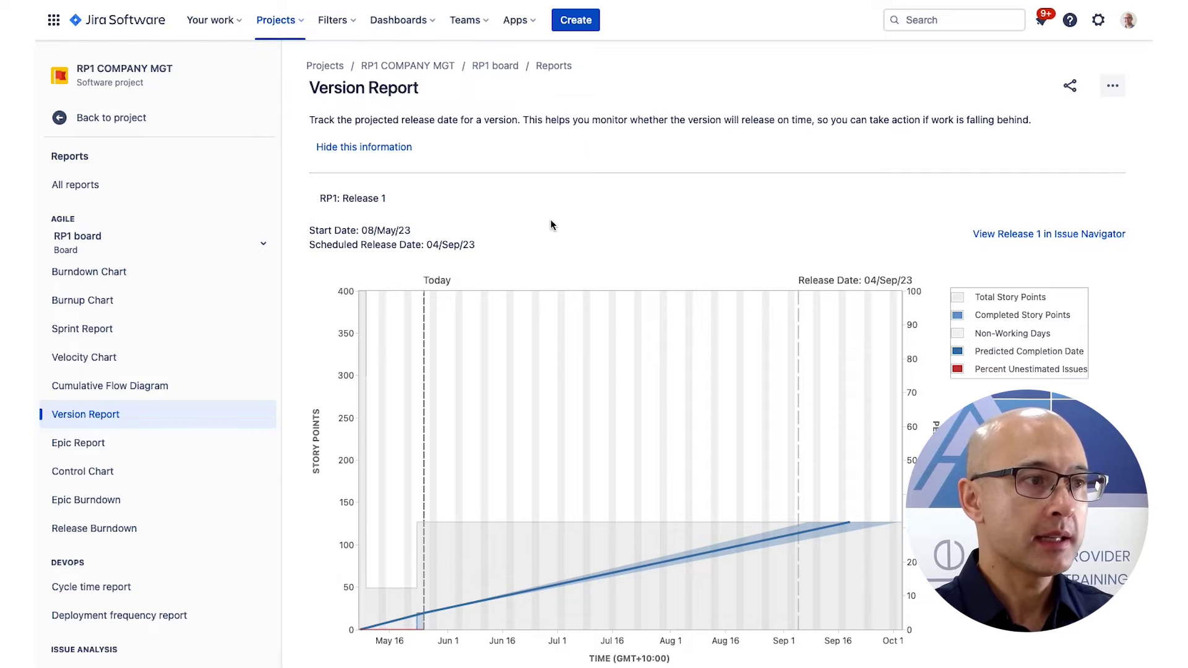
# - Examine the Release 1 version chart, checking the predicted, optimistic and pessimistic completion date points
pyautogui.scroll(-1, 550, 225)
pyautogui.scroll(-2, 550, 225)
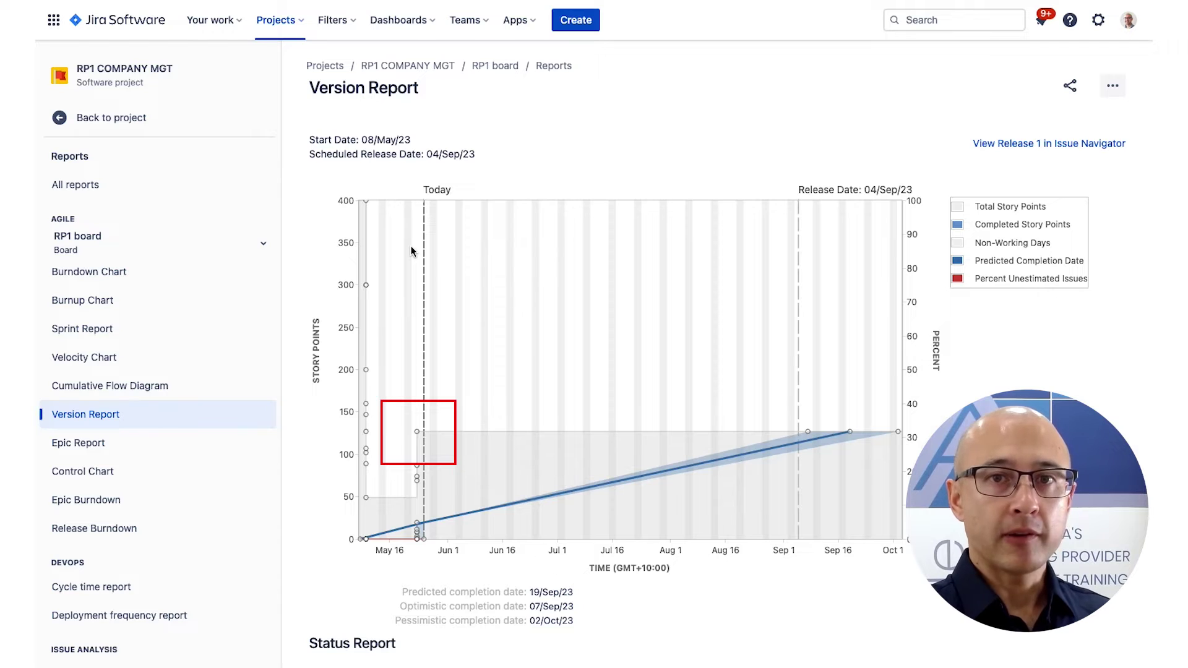
pyautogui.moveTo(370, 510)
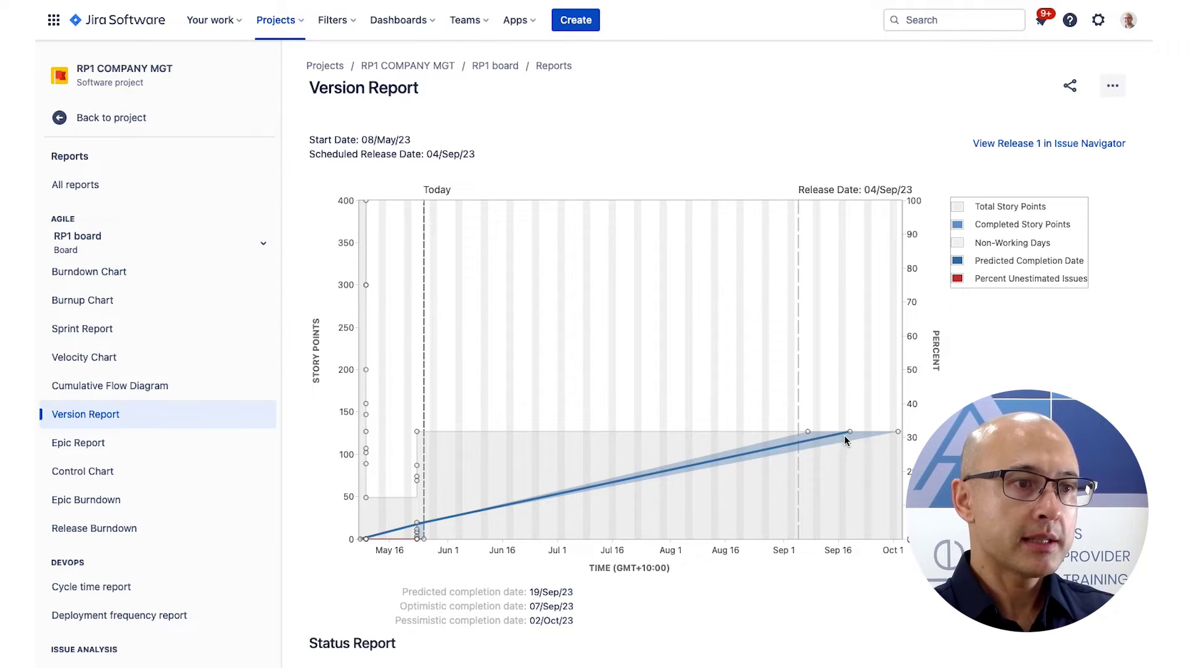
pyautogui.moveTo(849, 439)
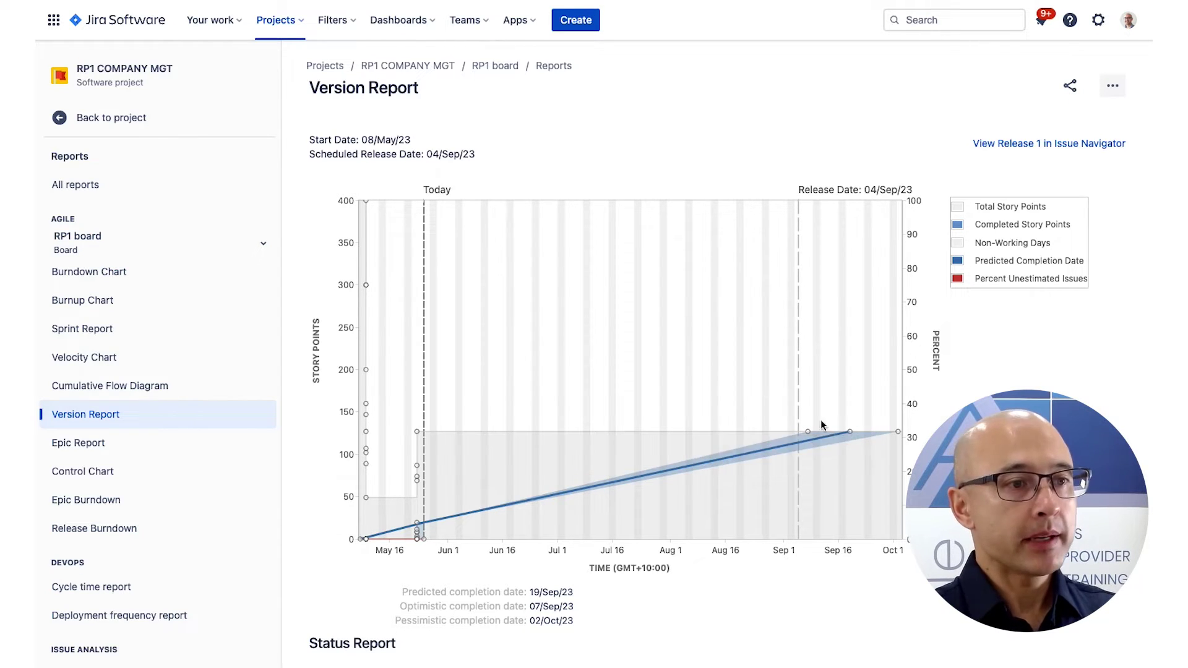
pyautogui.moveTo(810, 435)
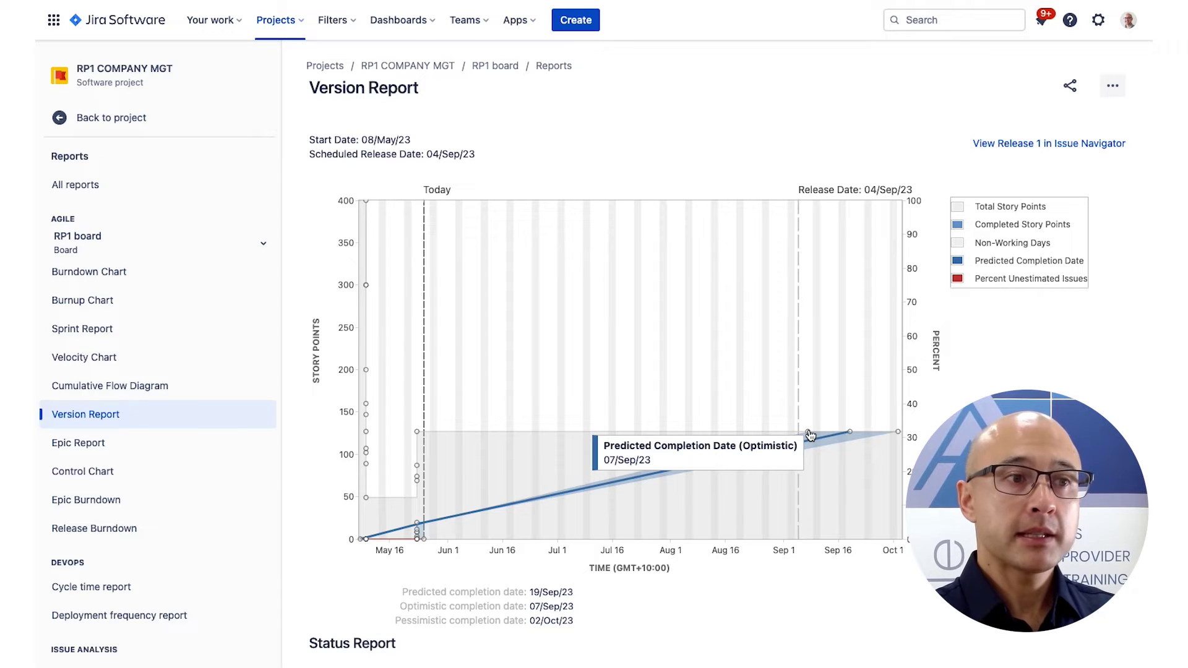
pyautogui.moveTo(898, 438)
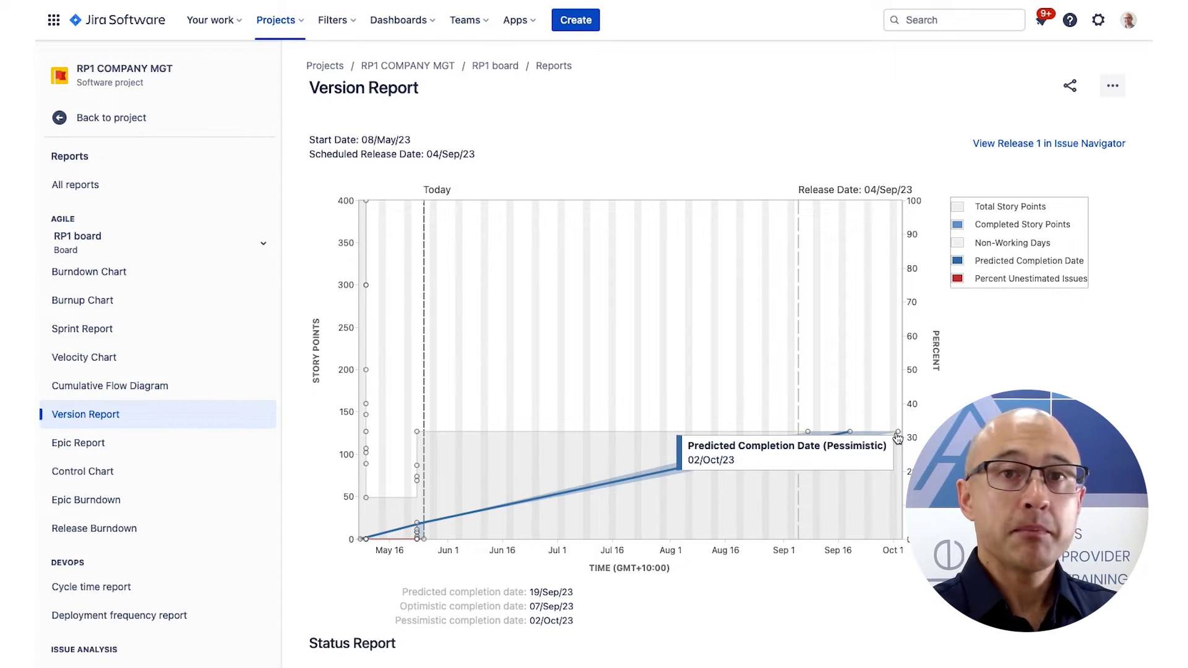
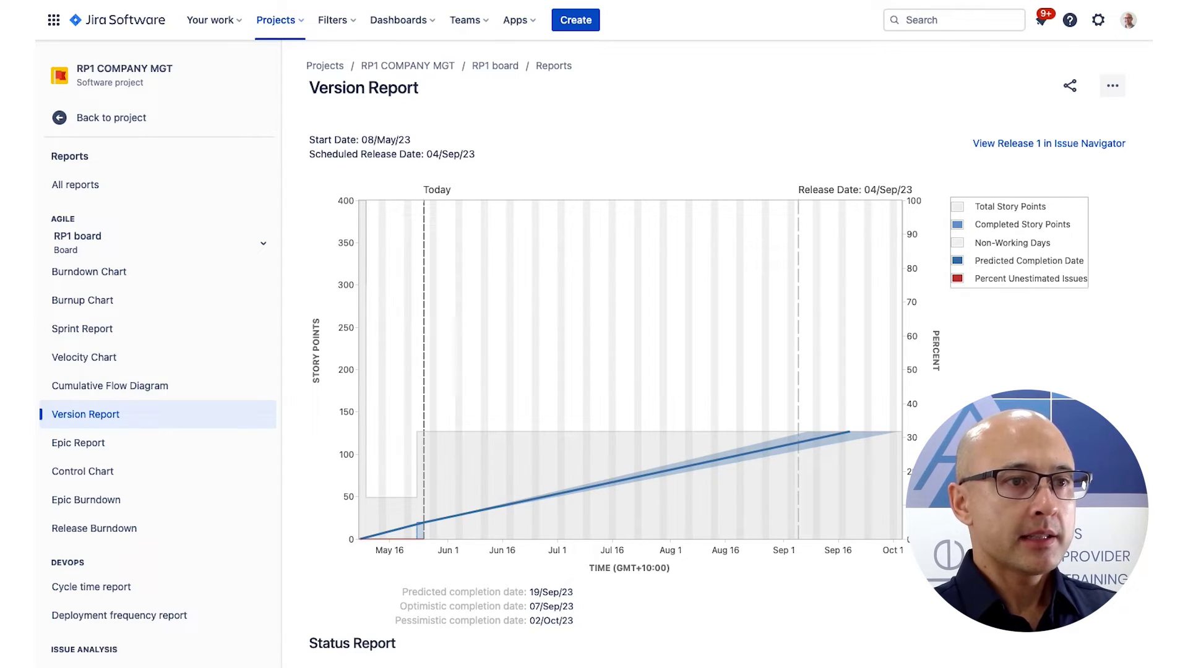
# - Review the completion dates and the completed and incomplete issues in the version's Status Report
pyautogui.scroll(-3, 554, 570)
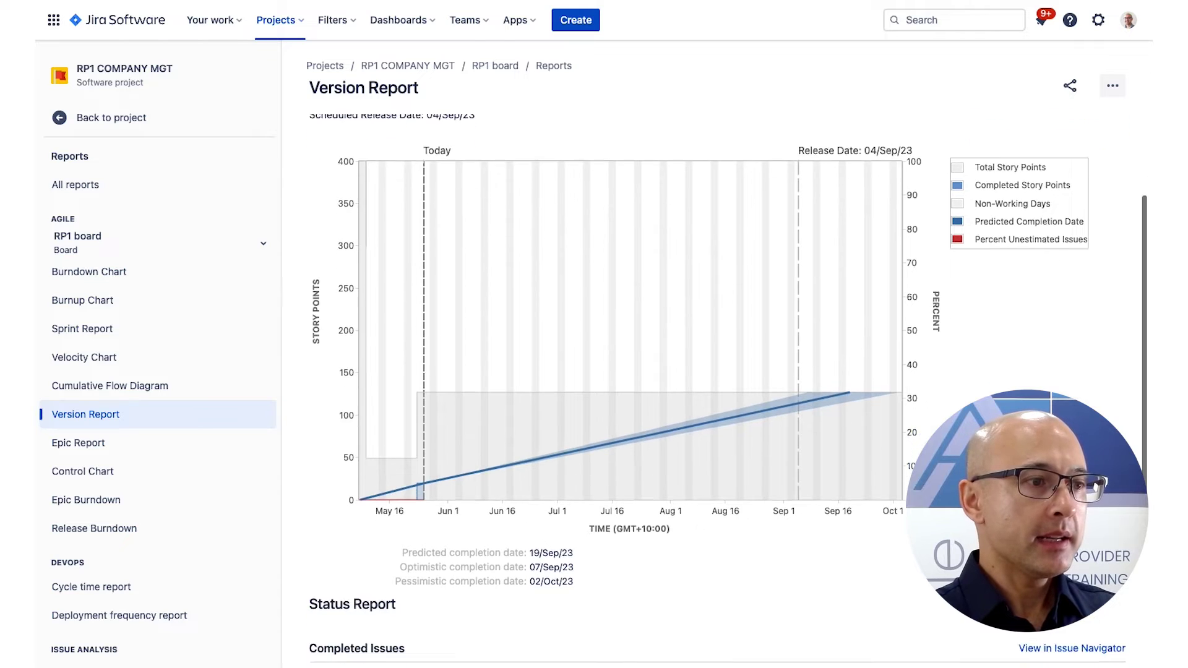
pyautogui.scroll(-1, 666, 518)
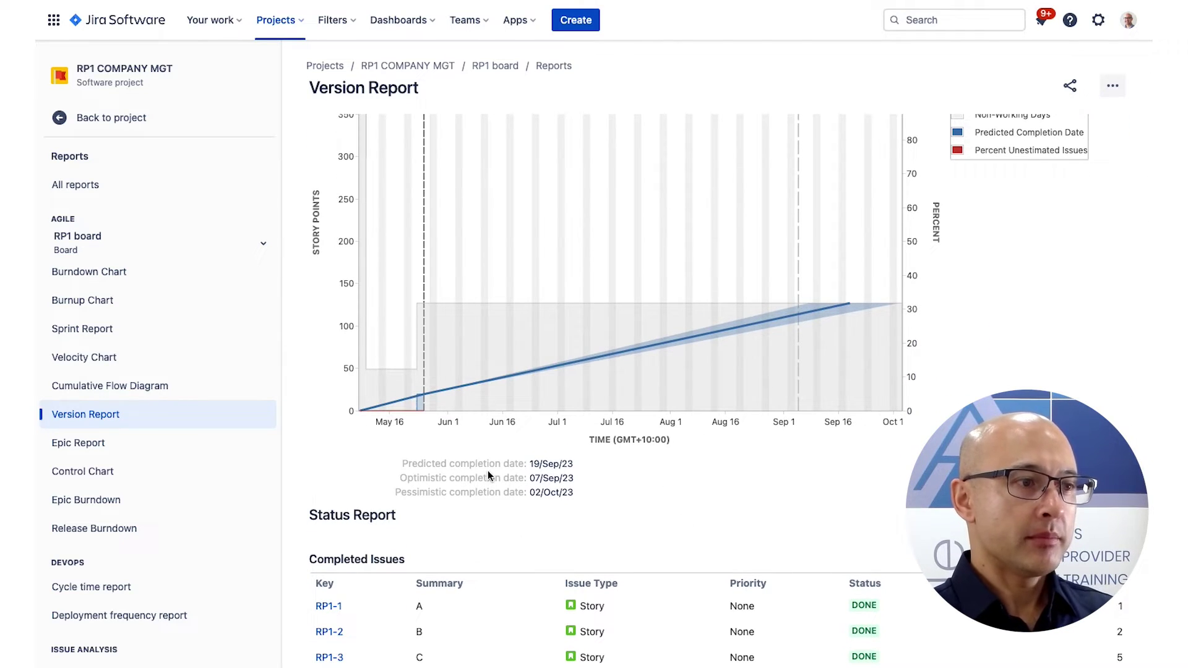
pyautogui.scroll(-1, 638, 502)
pyautogui.scroll(-2, 639, 506)
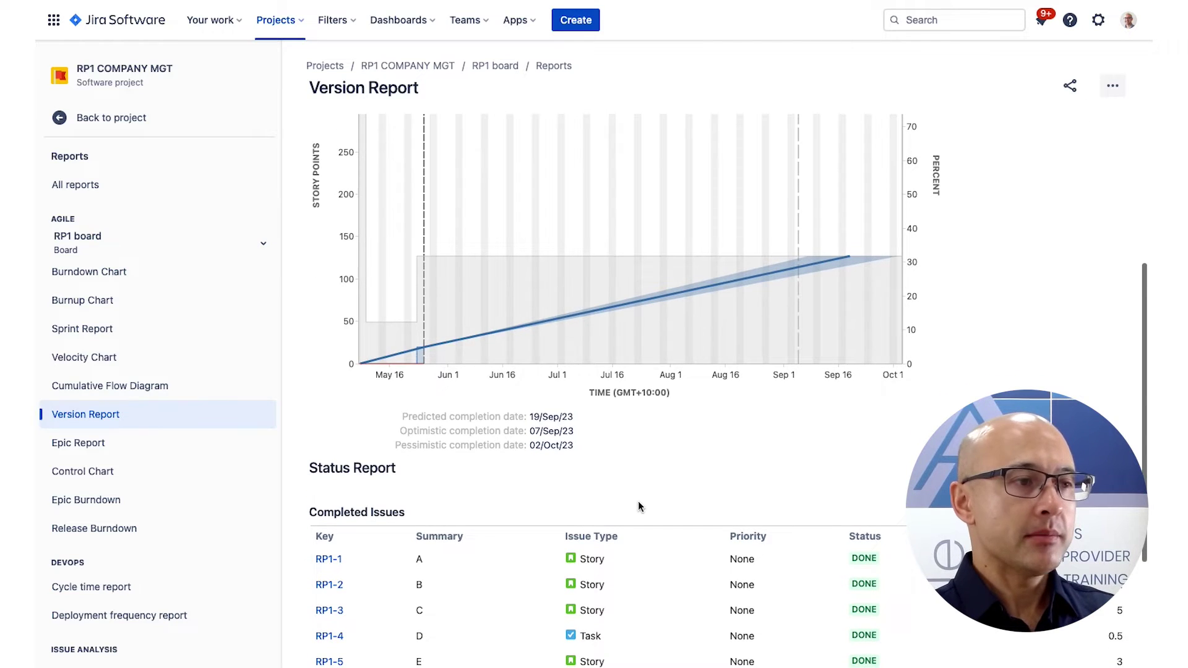
pyautogui.scroll(-4, 640, 499)
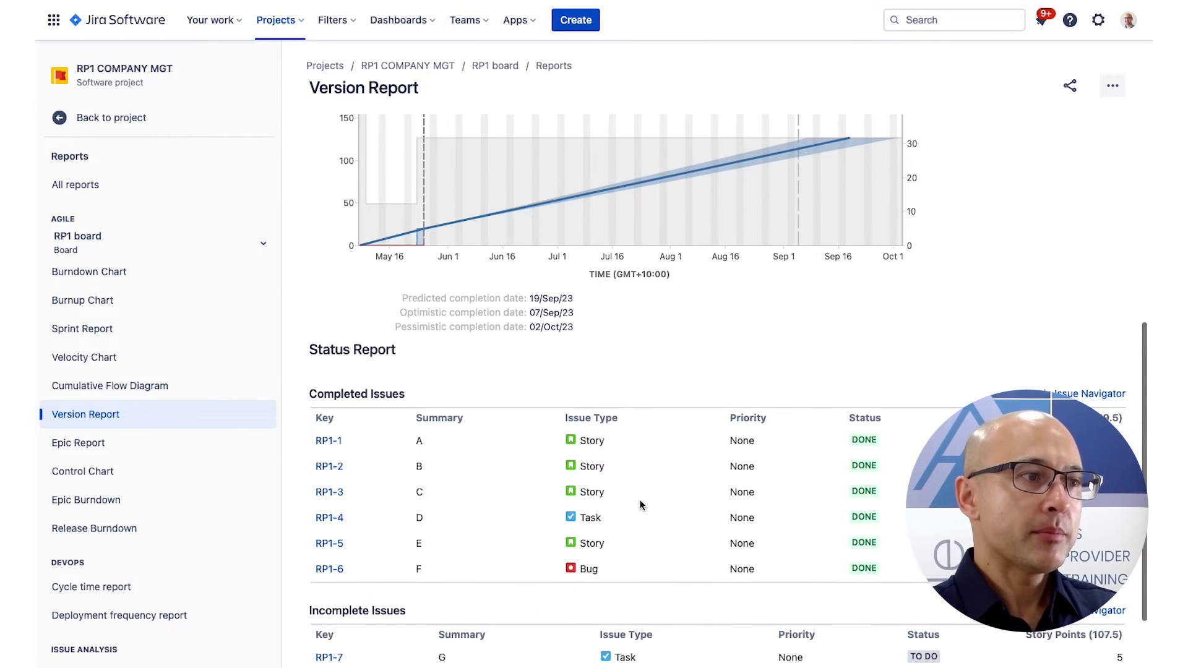
pyautogui.scroll(-2, 643, 503)
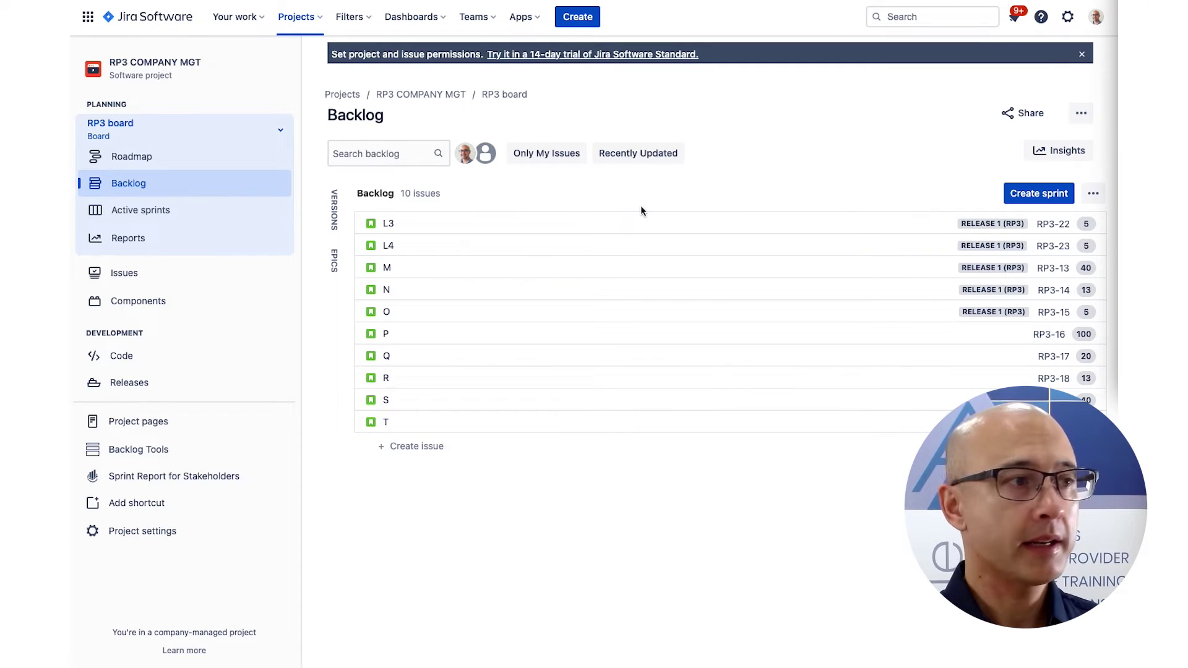
# - Open the Release Burndown report for the RP3 board and view its sprint-by-sprint chart
pyautogui.click(129, 240)
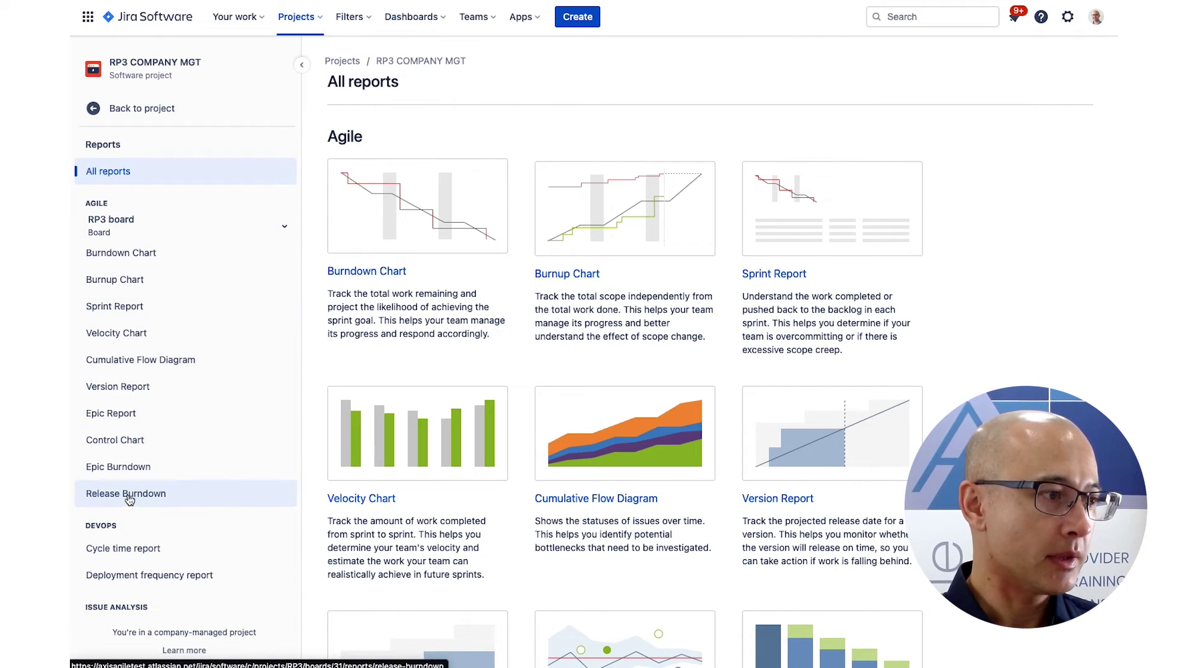
pyautogui.click(128, 495)
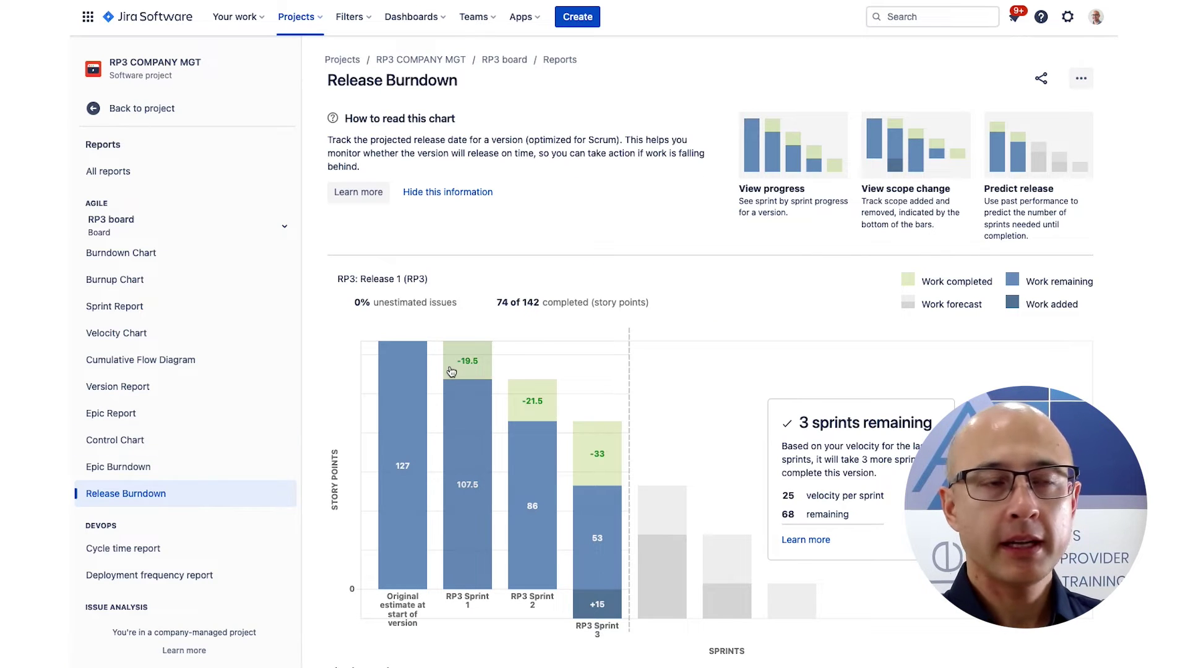
pyautogui.scroll(-1, 452, 372)
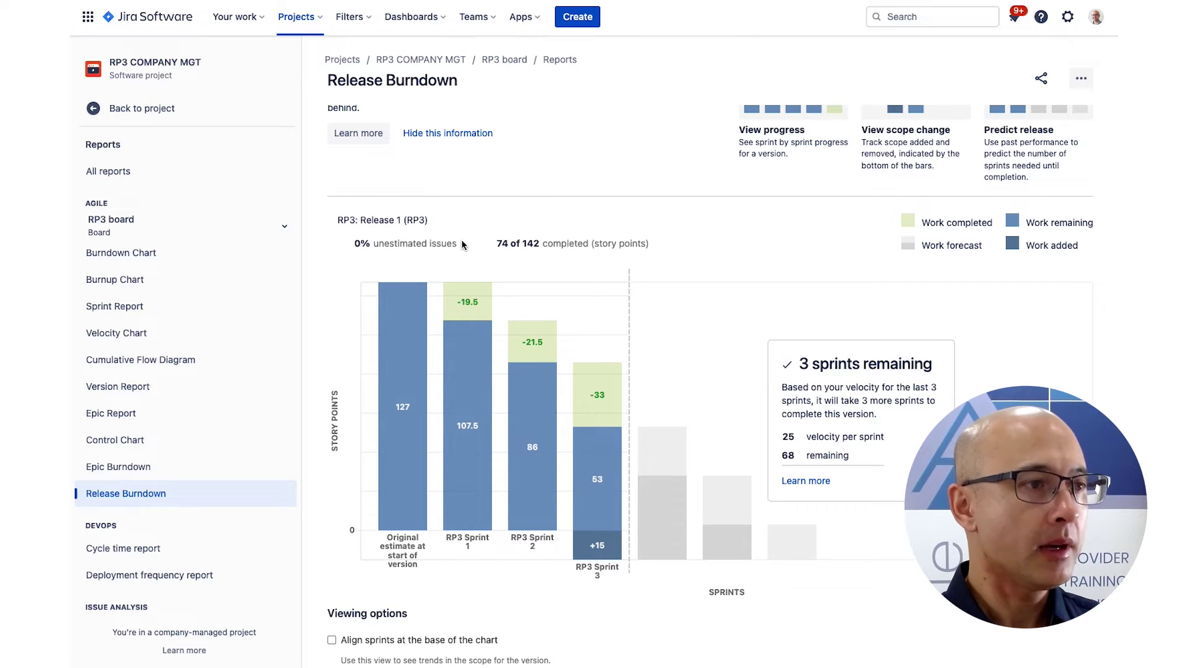
pyautogui.moveTo(462, 245)
pyautogui.scroll(-1, 462, 245)
pyautogui.scroll(-1, 462, 246)
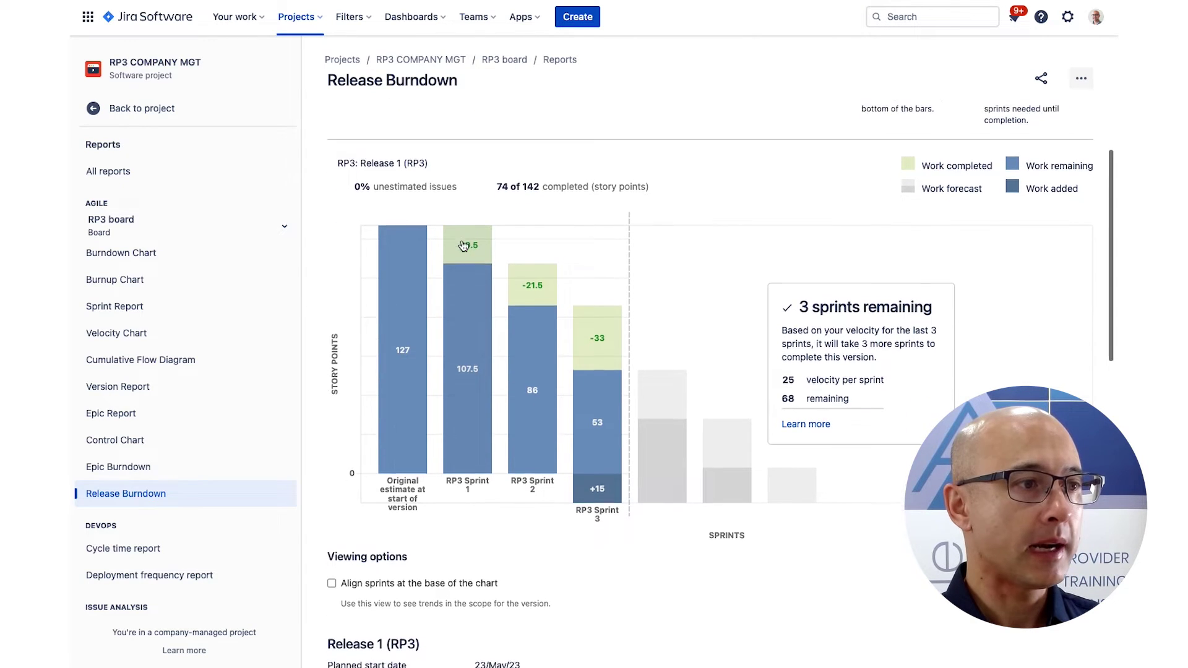
pyautogui.scroll(-1, 462, 246)
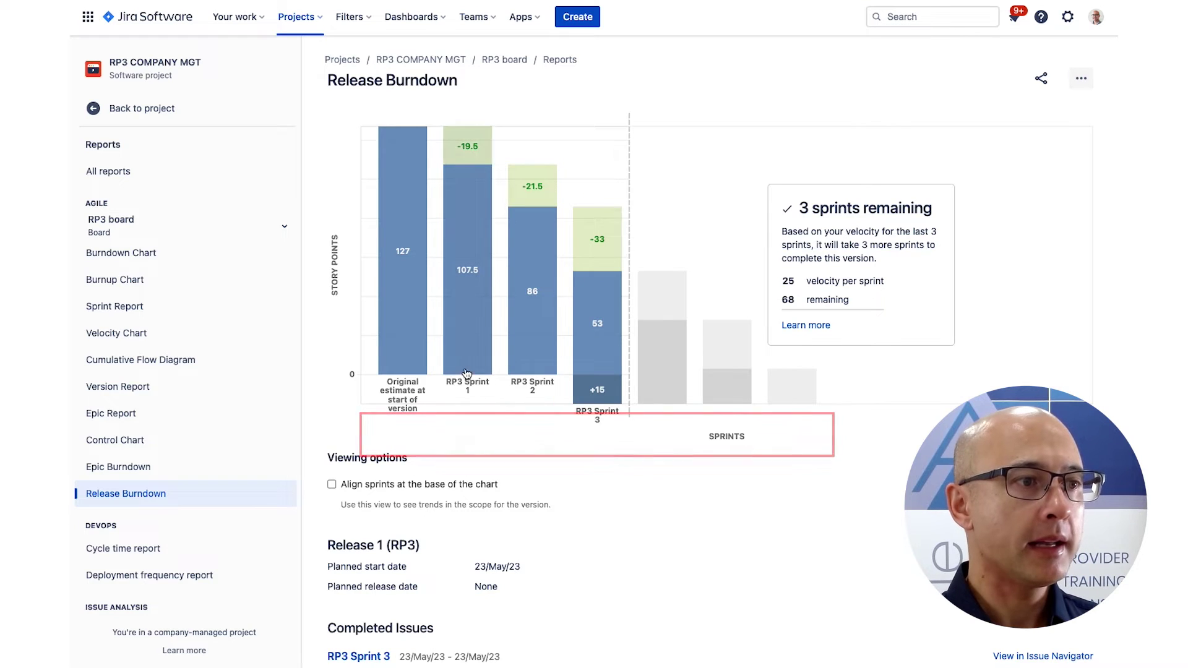
# - Examine the work added in the RP3 Sprint 3 bar and the velocity-based forecast of remaining sprints
pyautogui.scroll(1, 532, 433)
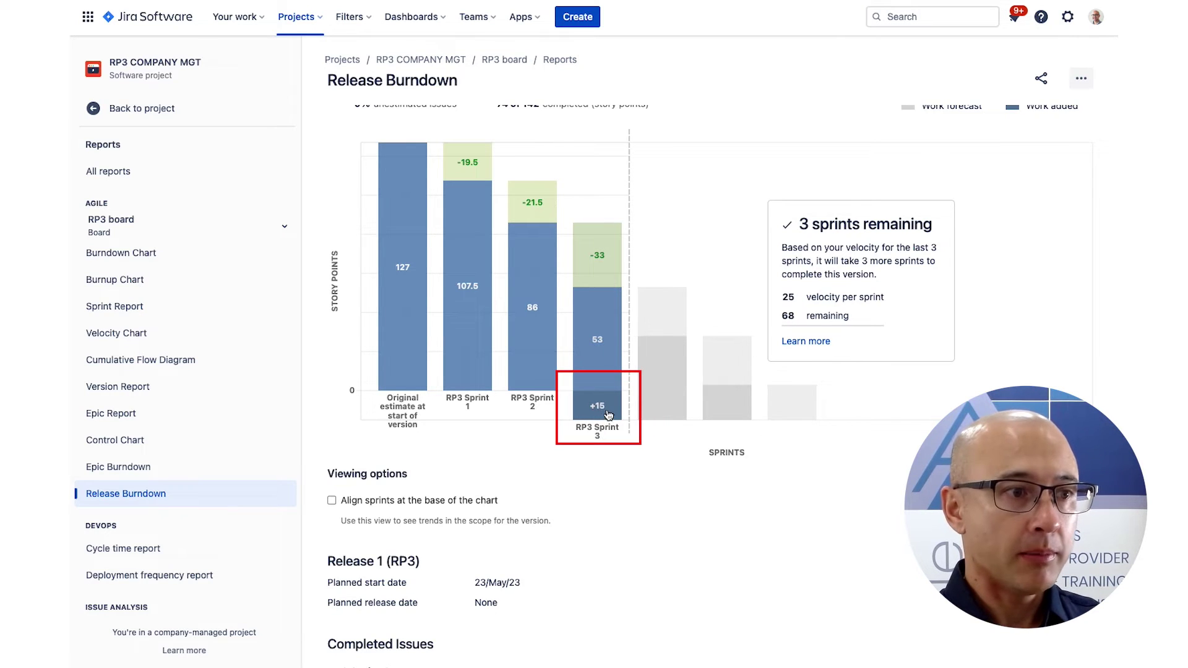
pyautogui.scroll(-1, 609, 413)
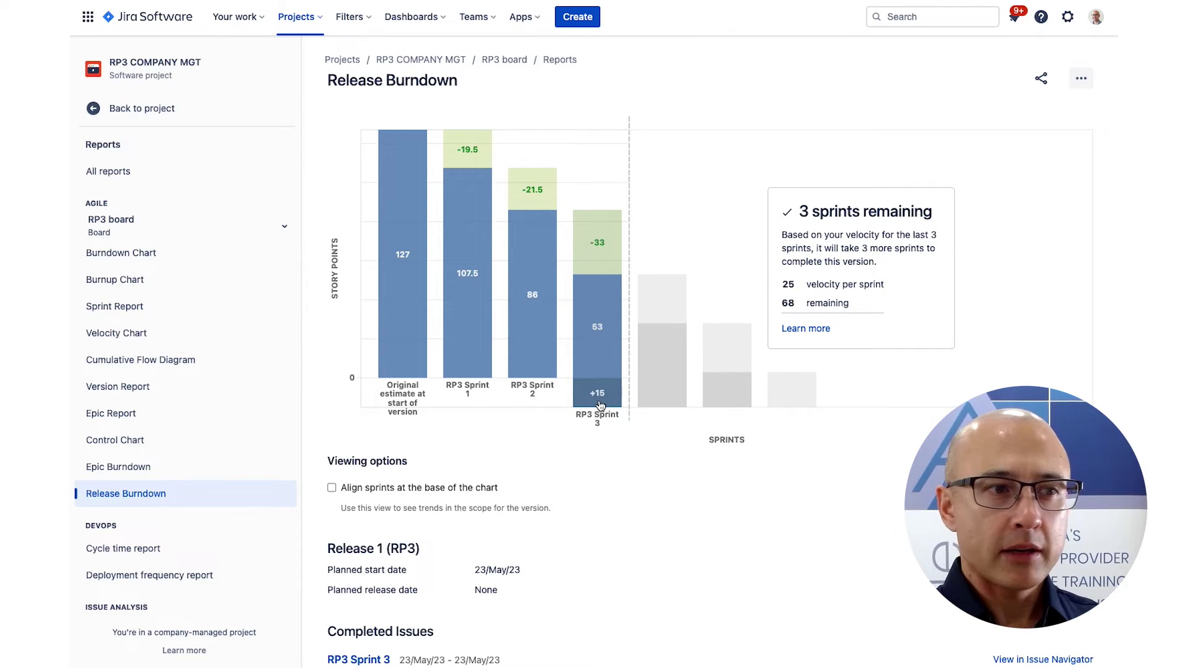
pyautogui.click(597, 327)
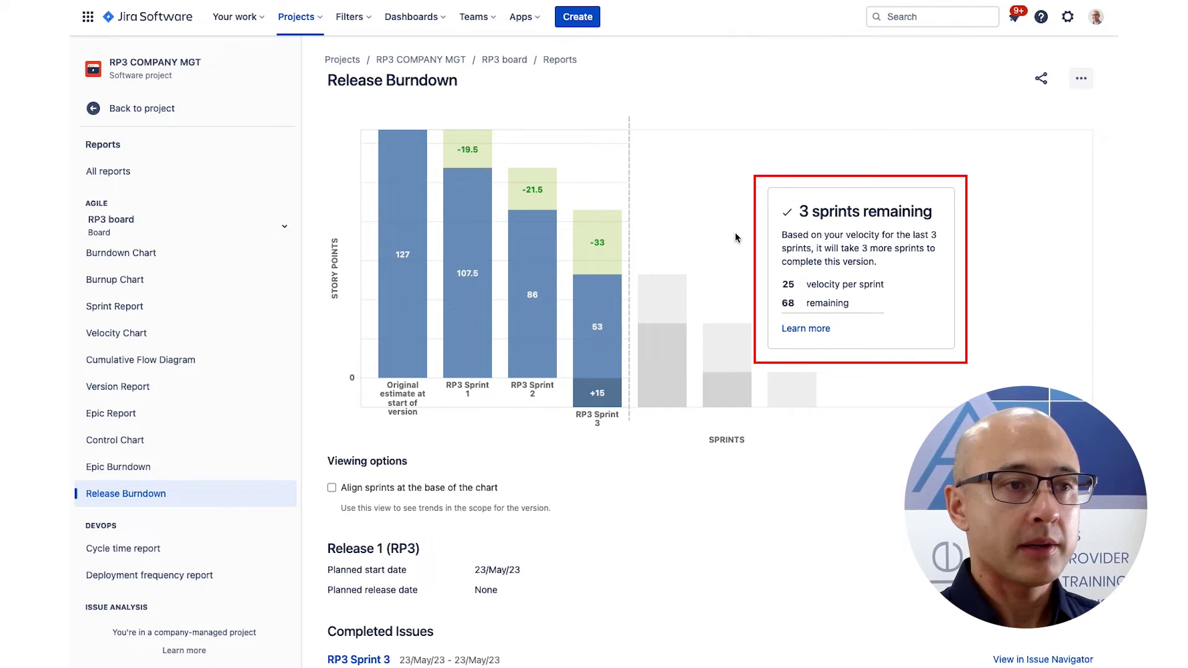
pyautogui.moveTo(799, 211); pyautogui.dragTo(931, 213)
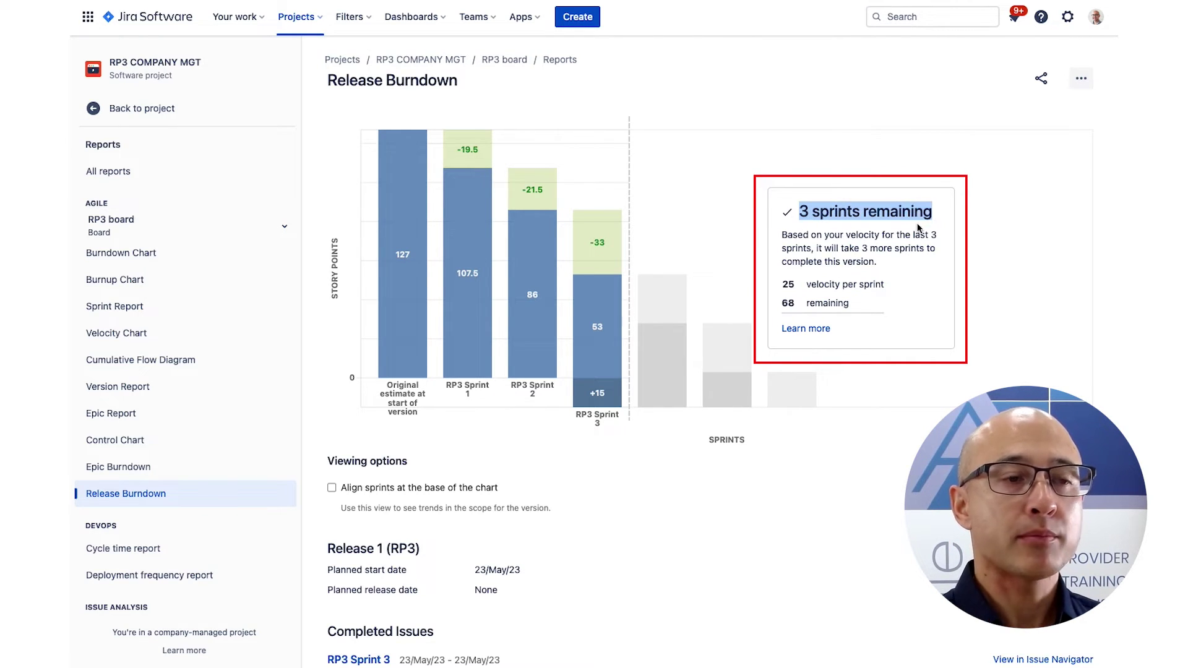
pyautogui.click(854, 250)
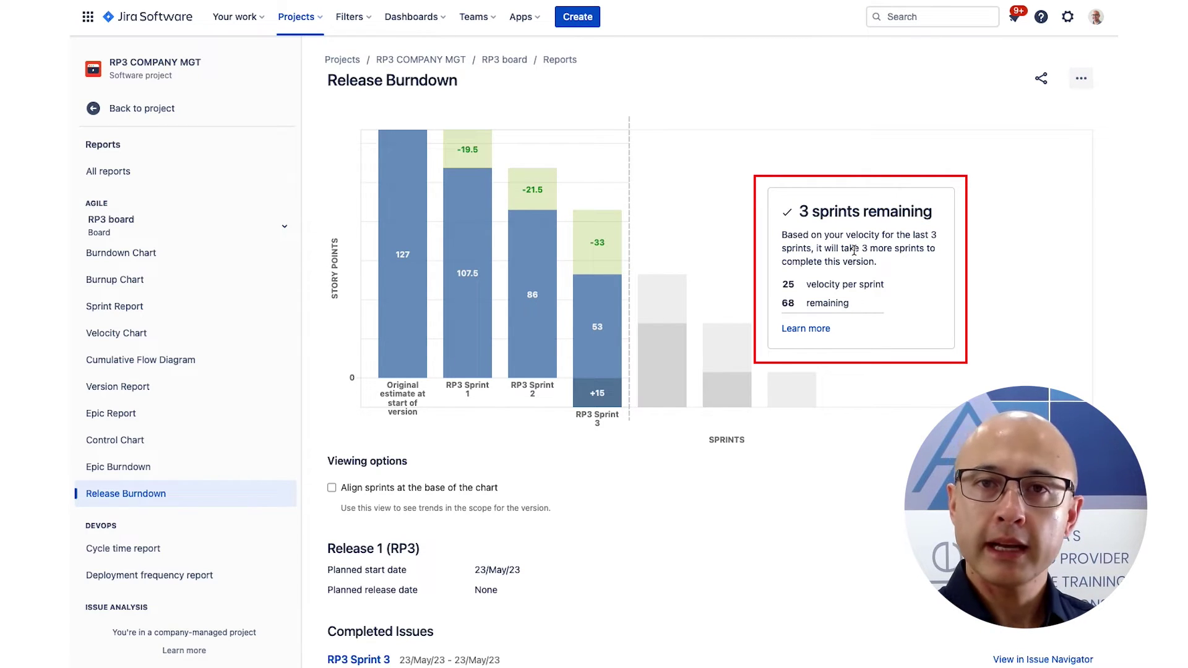
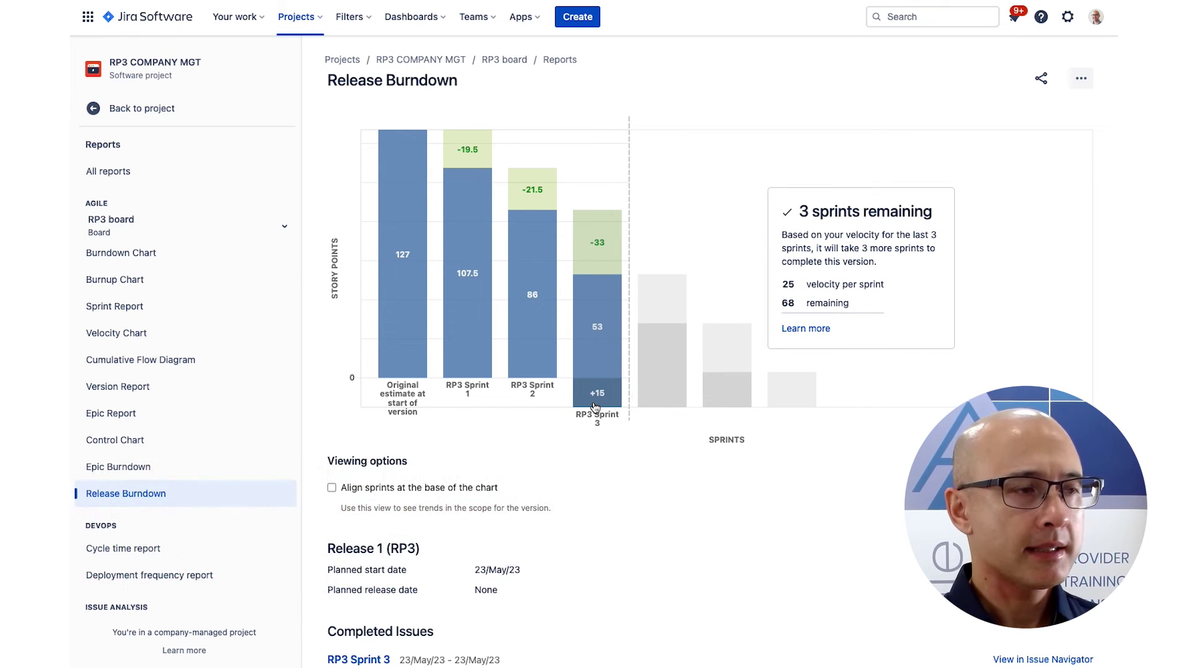
# - Enable the viewing option that aligns sprints at the base of the release burndown chart
pyautogui.scroll(-3, 595, 406)
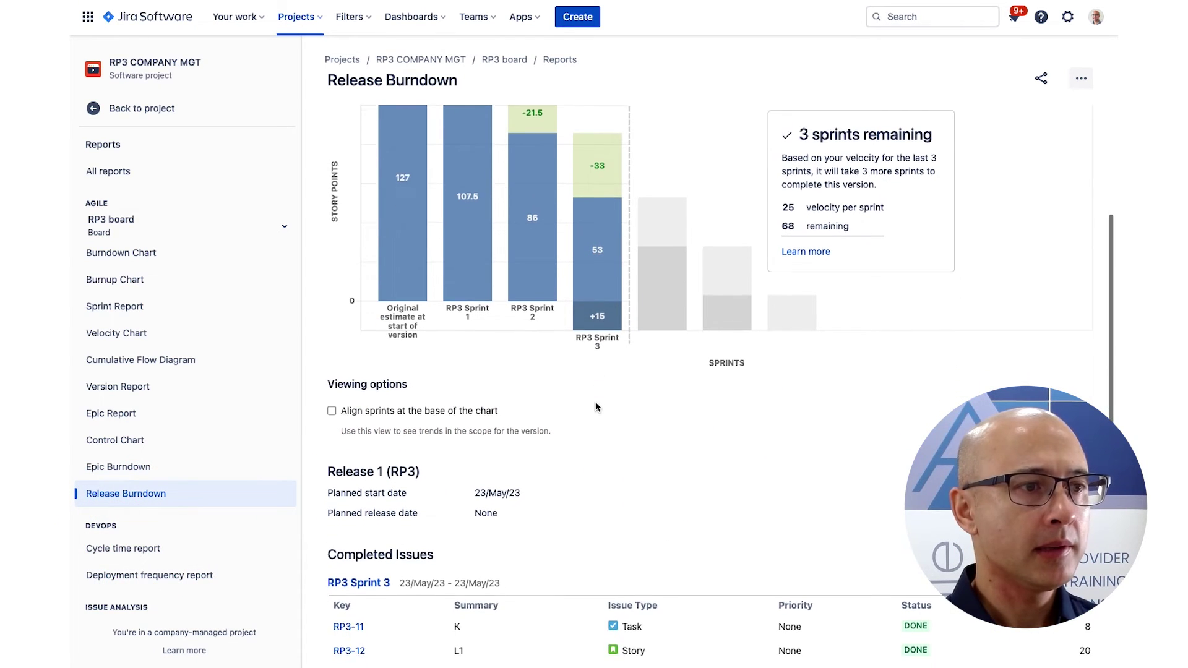
pyautogui.scroll(-5, 596, 407)
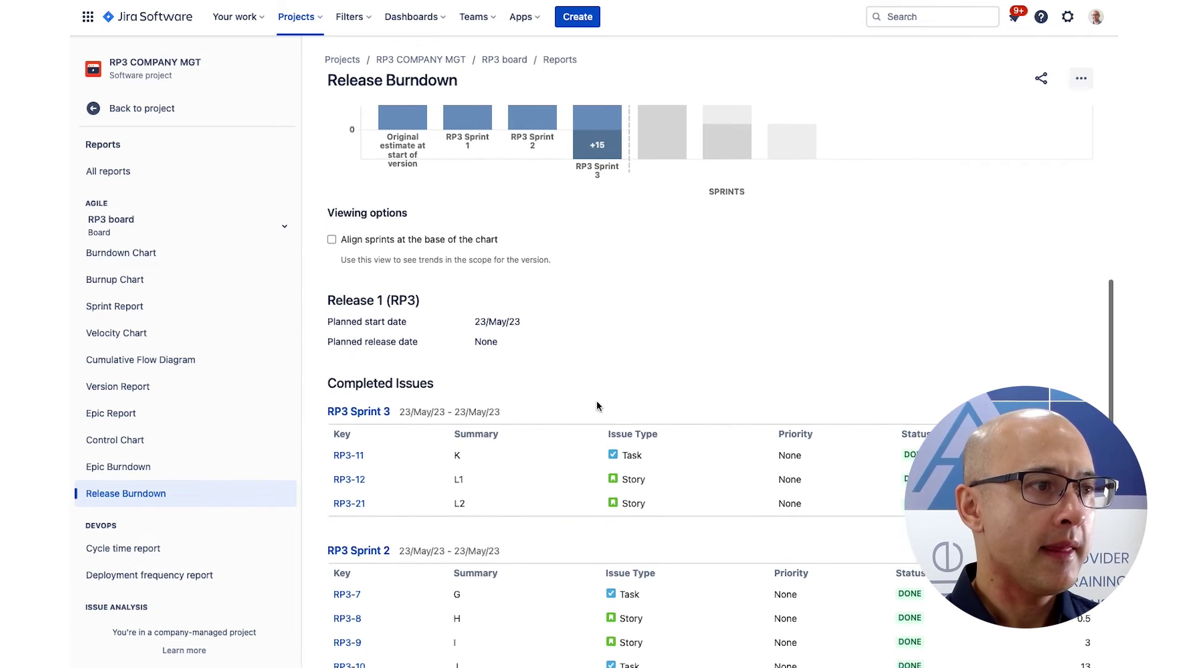
pyautogui.scroll(4, 596, 404)
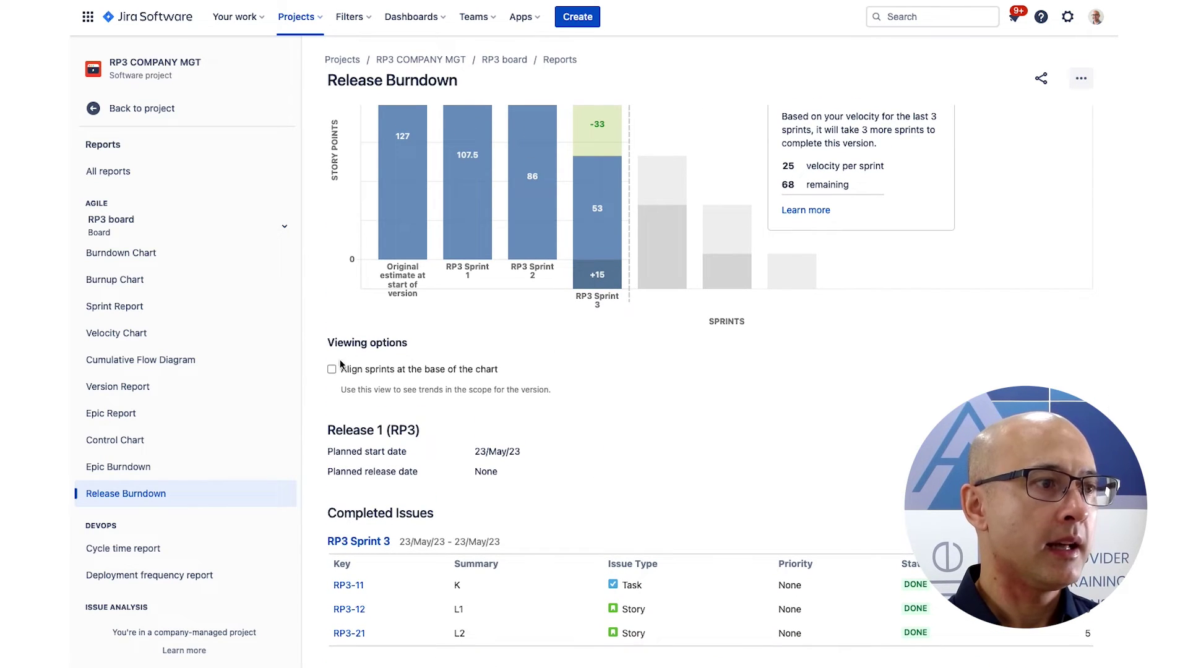
pyautogui.scroll(2, 337, 378)
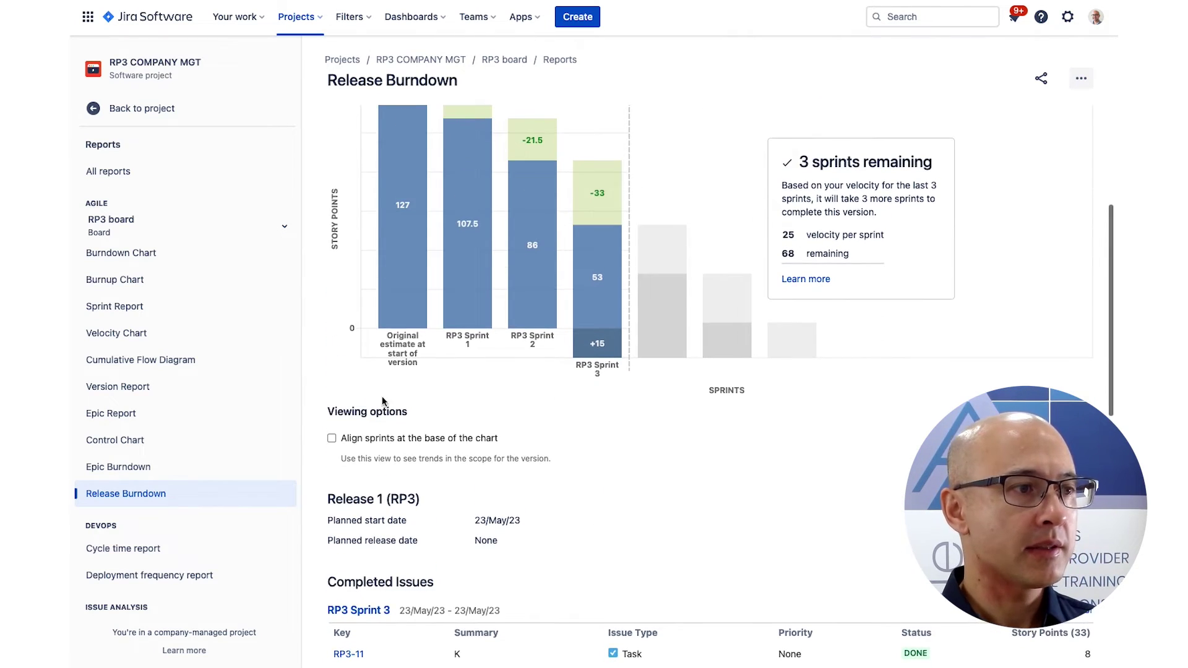
pyautogui.click(331, 438)
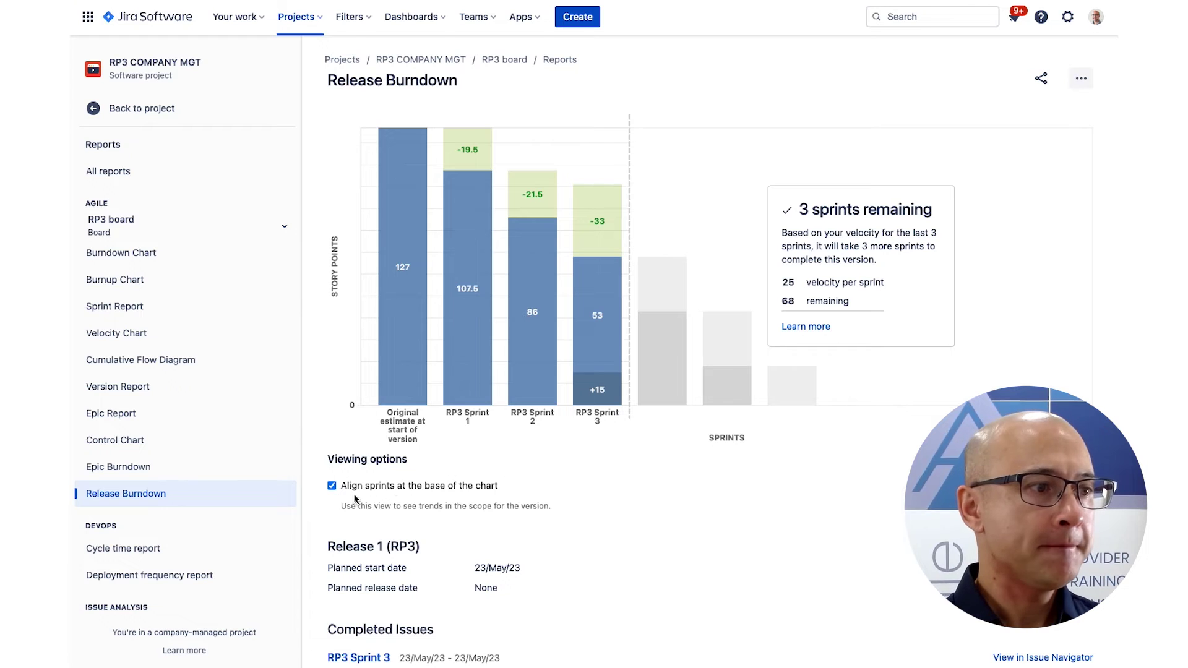
# - Review the completed issues per sprint with their story points and the incomplete issues, ending back at the burndown chart
pyautogui.scroll(-3, 582, 463)
pyautogui.scroll(-5, 585, 460)
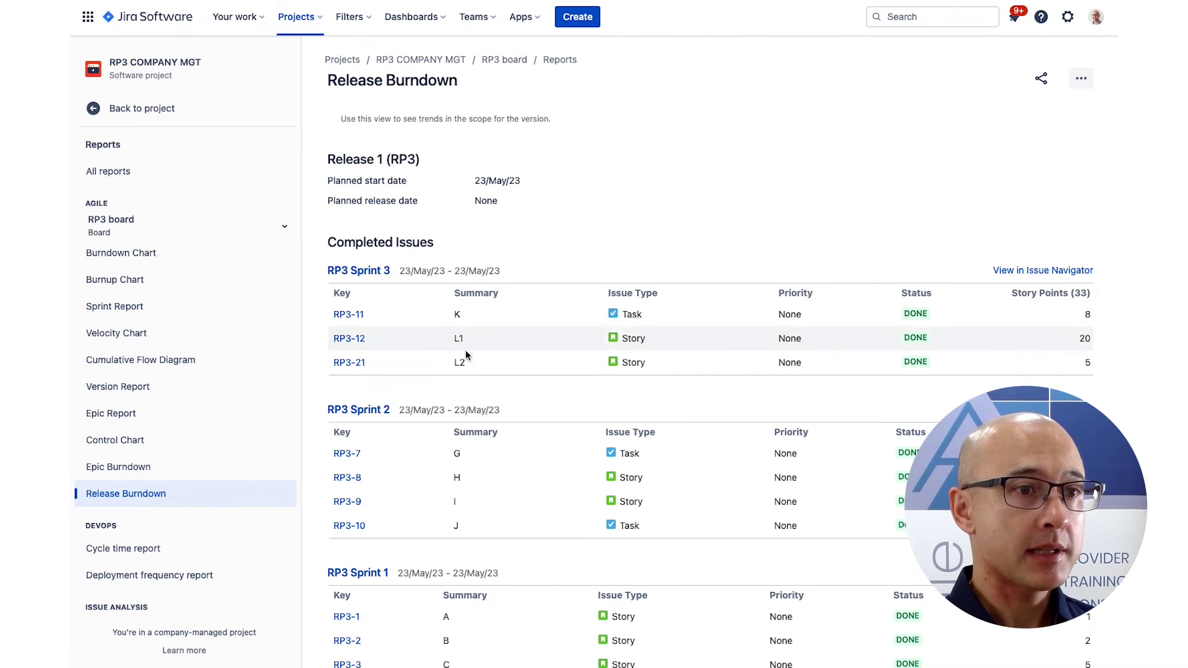
pyautogui.scroll(-1, 531, 339)
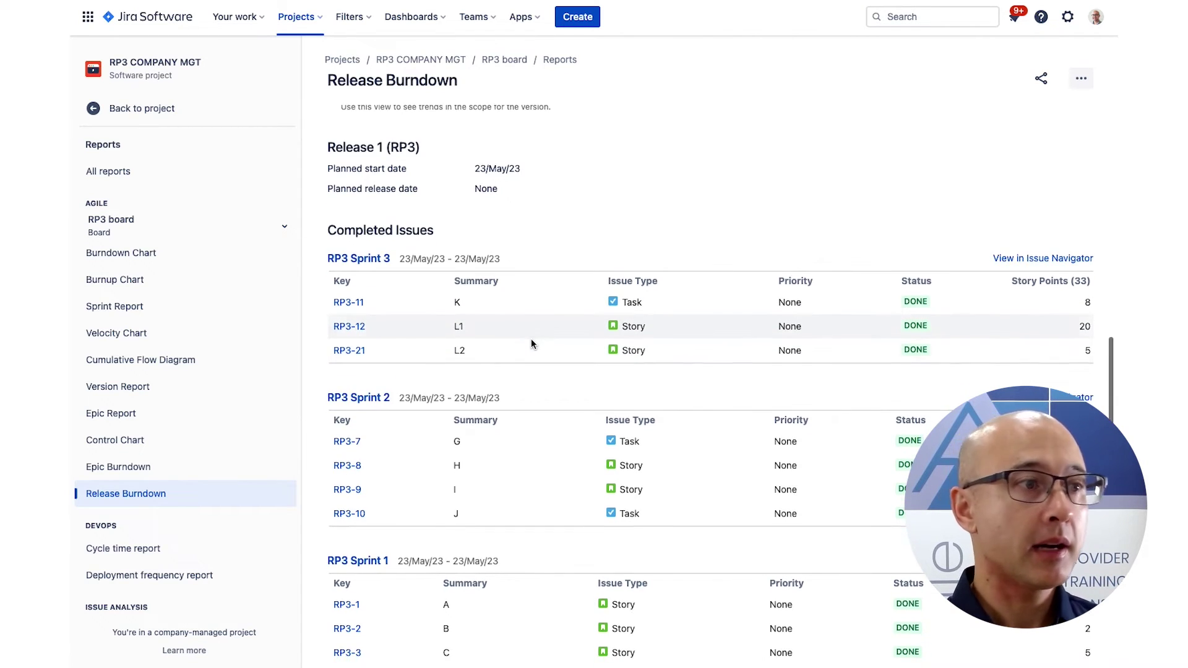
pyautogui.moveTo(1011, 282); pyautogui.dragTo(1091, 282)
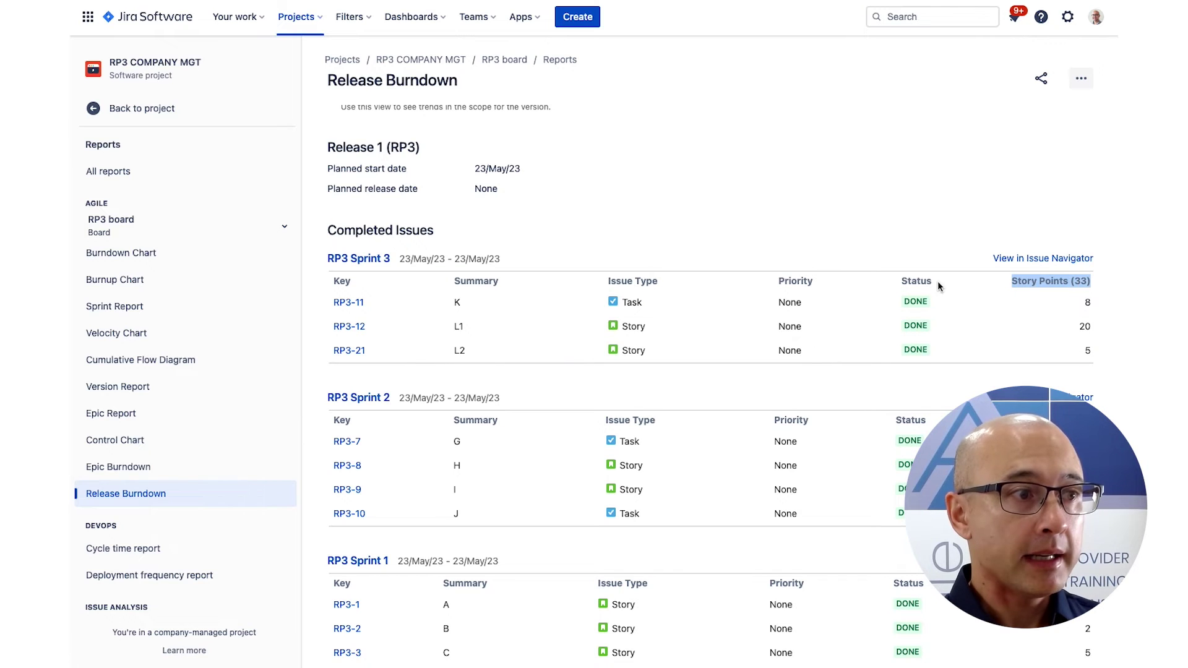
pyautogui.scroll(-4, 894, 306)
pyautogui.scroll(-3, 893, 314)
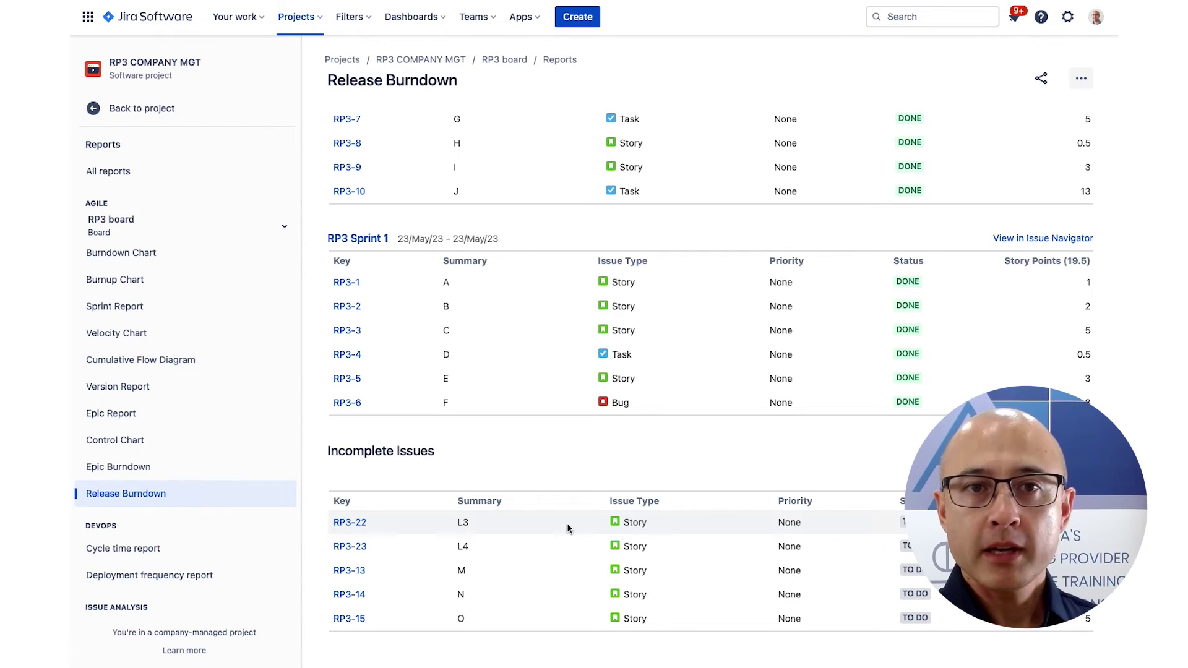
pyautogui.scroll(9, 569, 526)
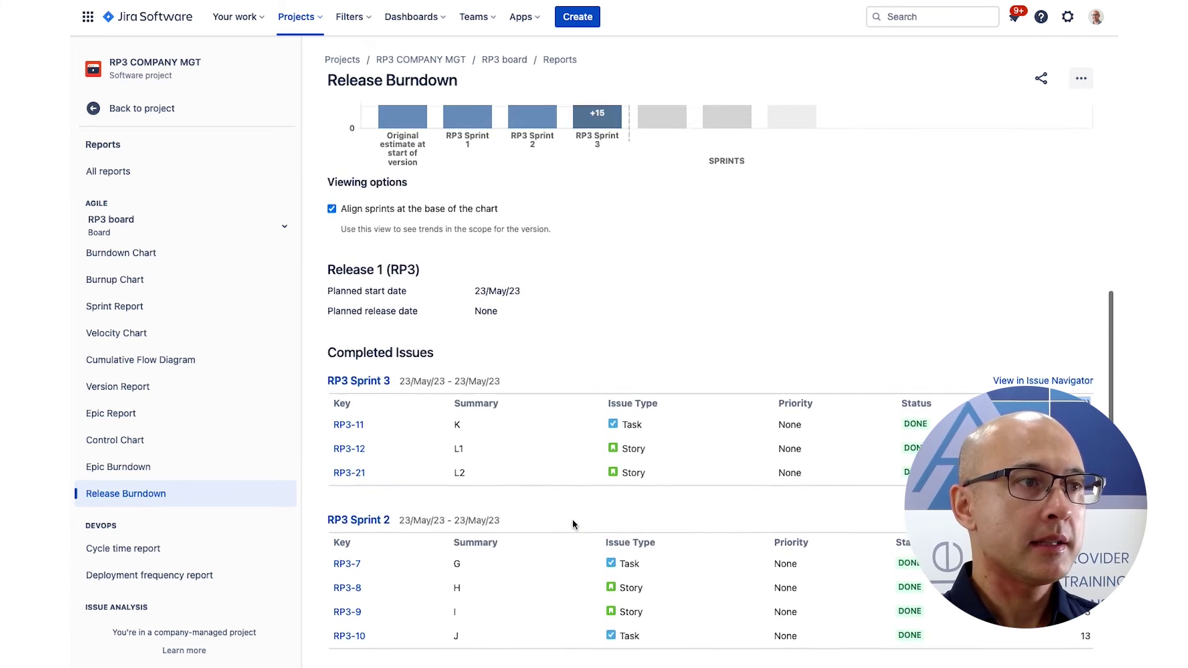
pyautogui.scroll(7, 573, 522)
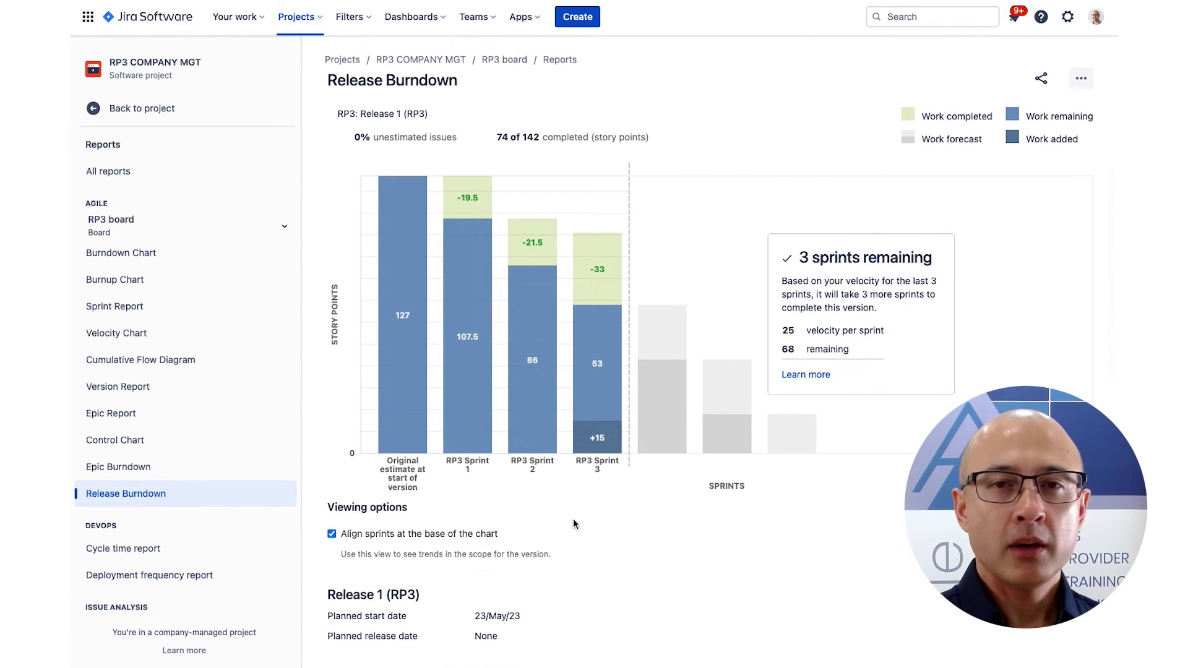